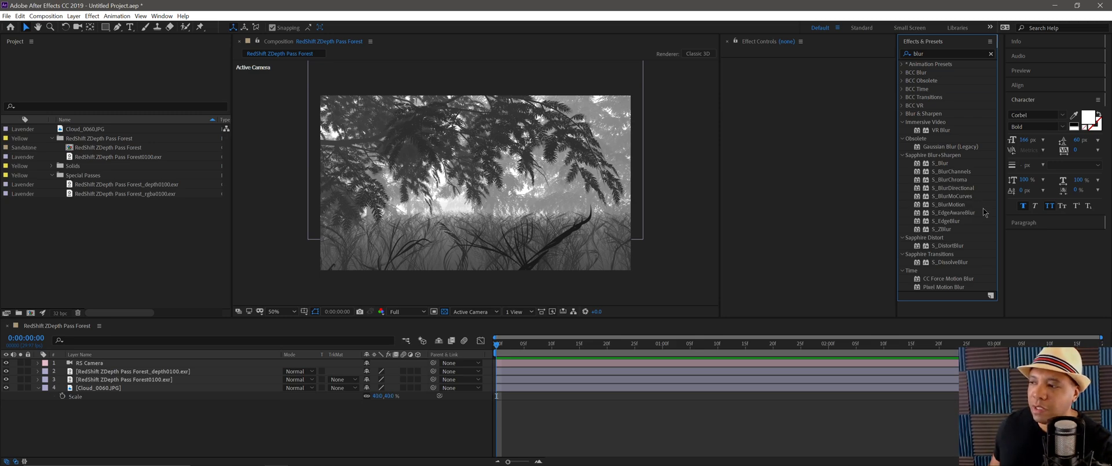
Step: Hide the depth pass layer and select the colour forest render layer
{"action": "left_click", "coordinate": [942, 229]}
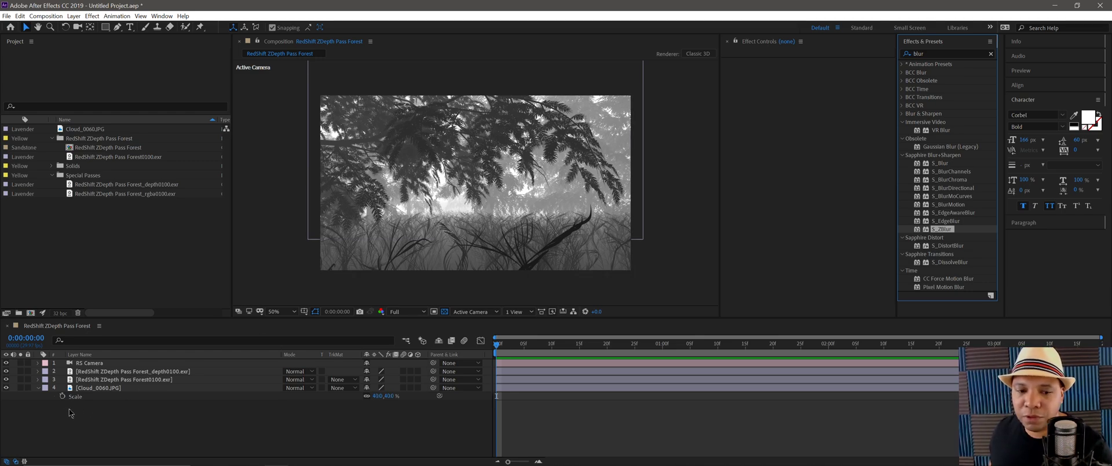
{"action": "left_click", "coordinate": [164, 371]}
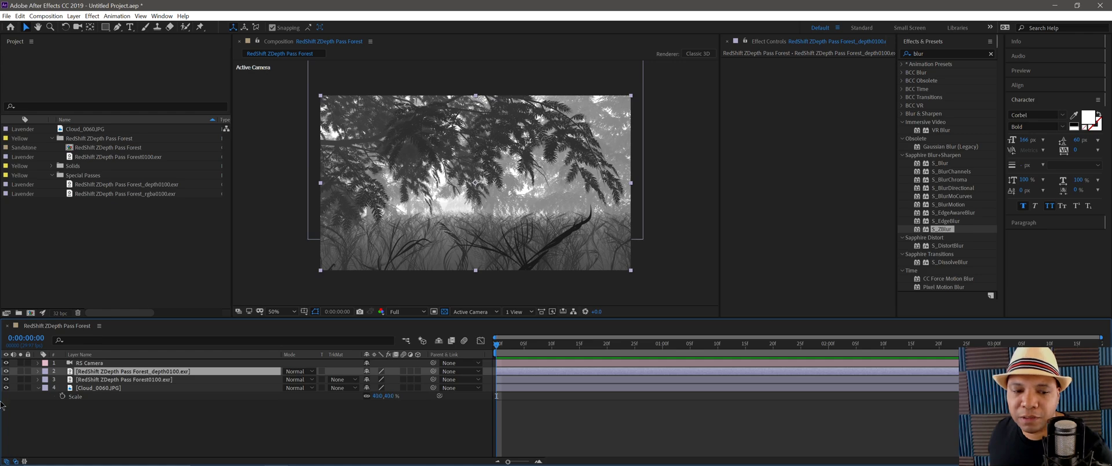
{"action": "left_click", "coordinate": [6, 370]}
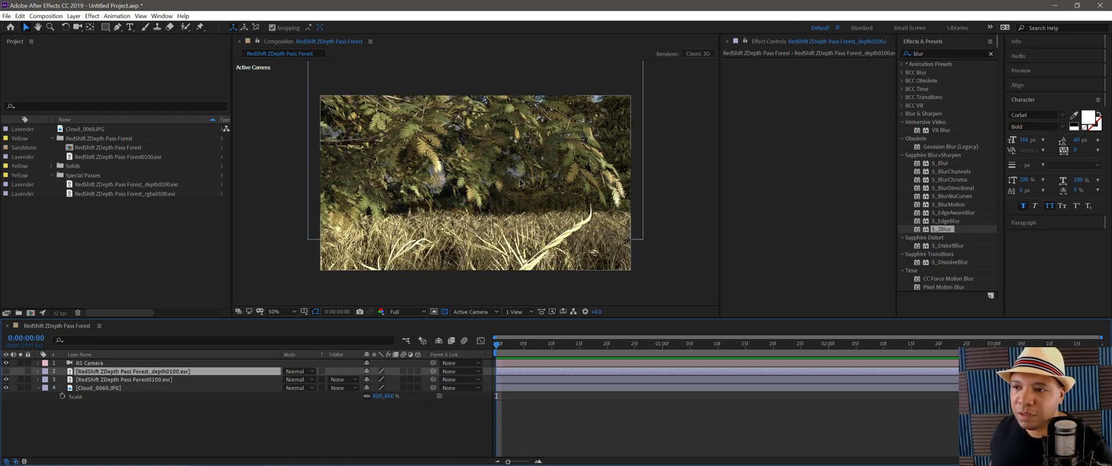
{"action": "left_click", "coordinate": [488, 155]}
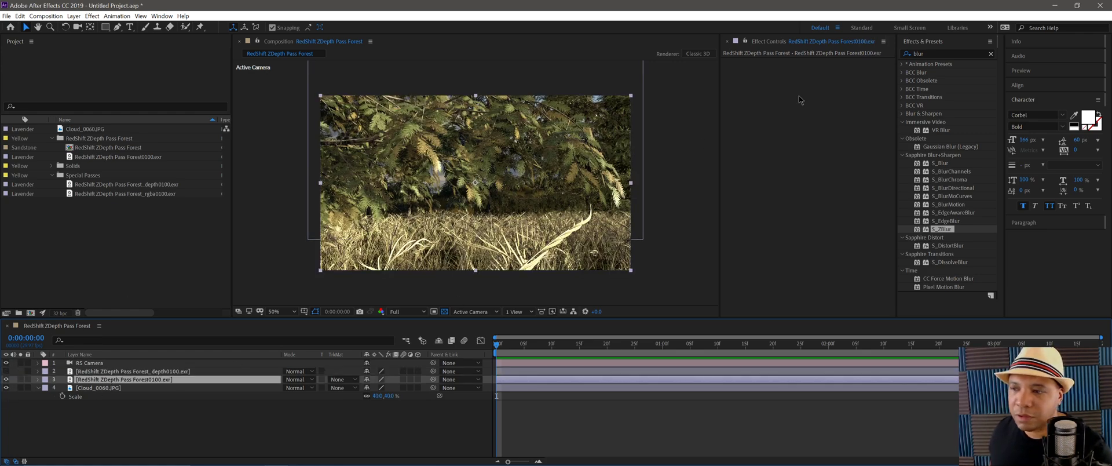
Step: Apply Levels to the forest render with input black 0.1176 and input white 0.9647
{"action": "double_click", "coordinate": [941, 54]}
{"action": "type", "text": "l"}
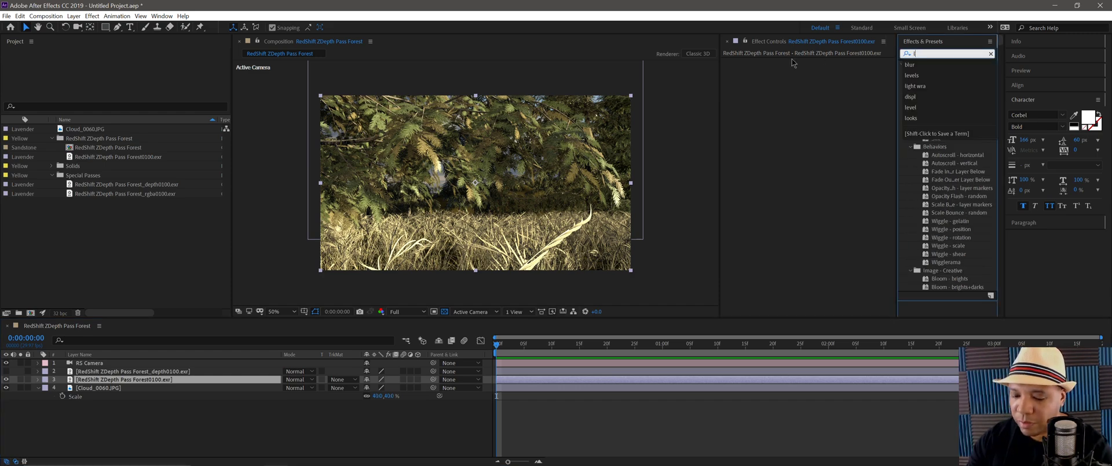
{"action": "type", "text": "evels"}
{"action": "left_click", "coordinate": [932, 130]}
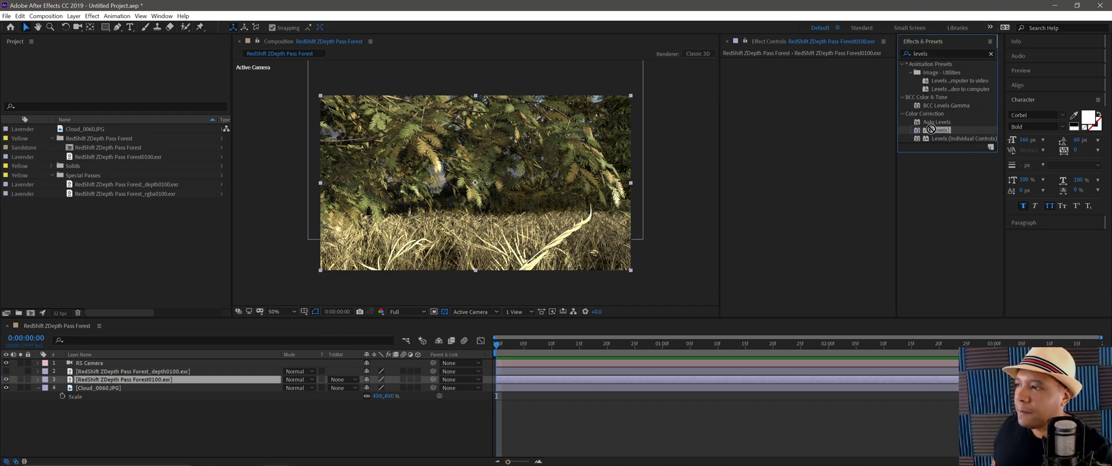
{"action": "double_click", "coordinate": [931, 128]}
{"action": "left_click_drag", "start_coordinate": [748, 133], "coordinate": [763, 128]}
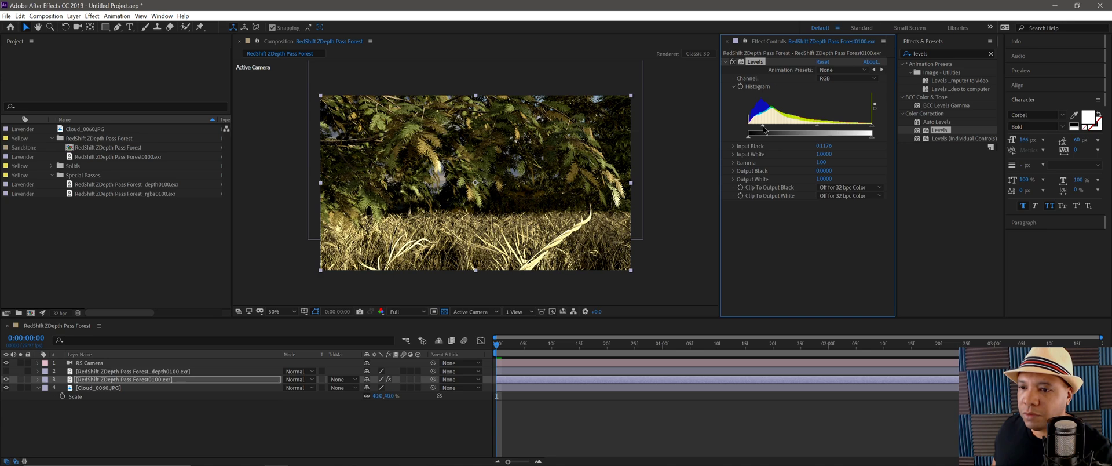
{"action": "left_click_drag", "start_coordinate": [872, 134], "coordinate": [822, 128]}
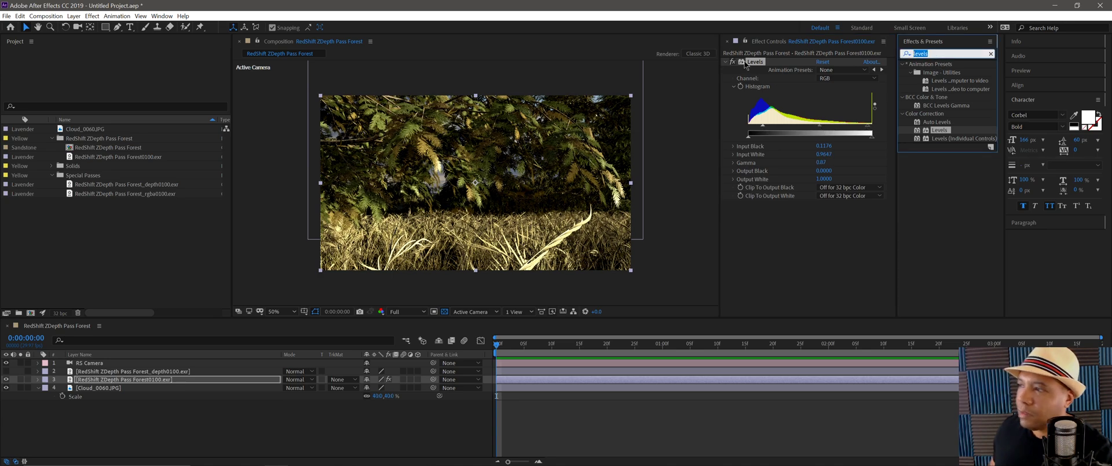
Step: Add Hue/Saturation to the forest render and lower master saturation to -46
{"action": "type", "text": "hue"}
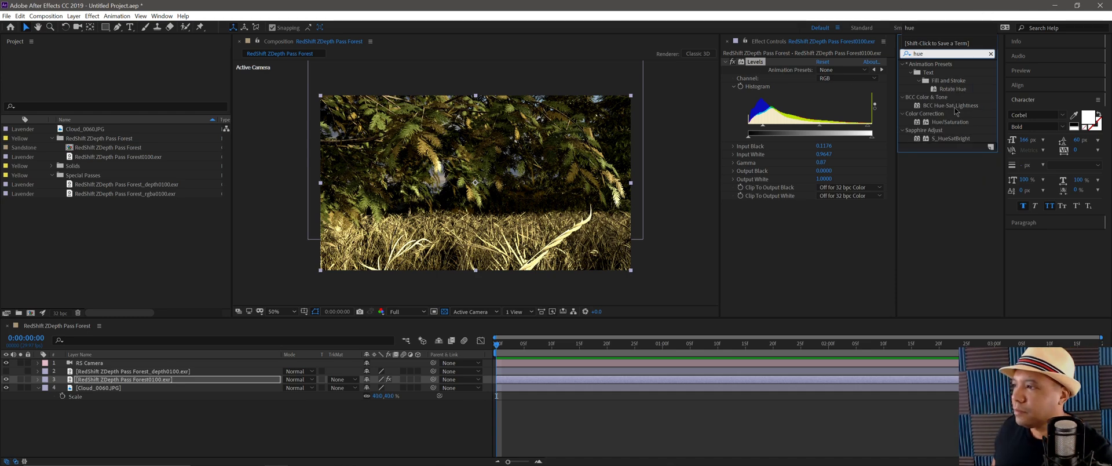
{"action": "double_click", "coordinate": [947, 121]}
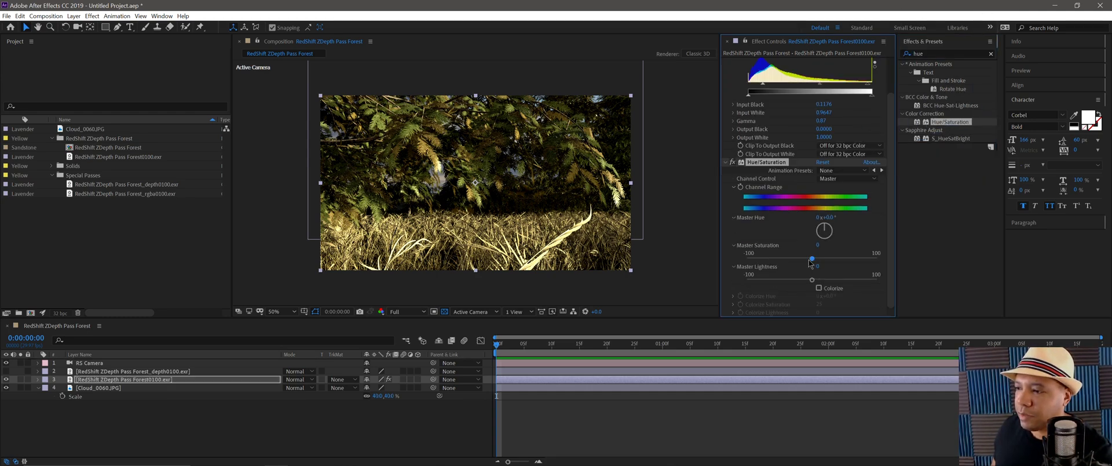
{"action": "left_click_drag", "start_coordinate": [811, 259], "coordinate": [785, 261]}
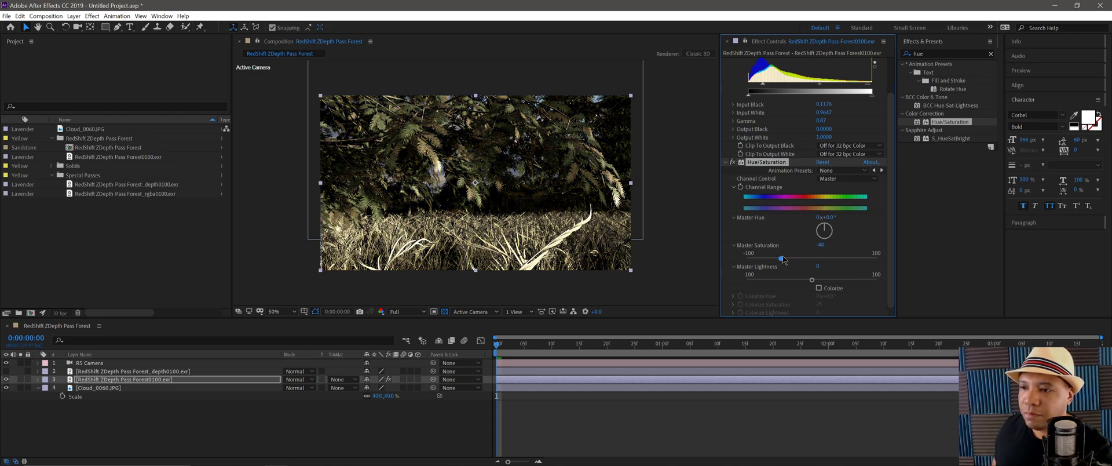
Step: Search Effects & Presets for blur and select S_ZBlur in the results
{"action": "left_click", "coordinate": [990, 53]}
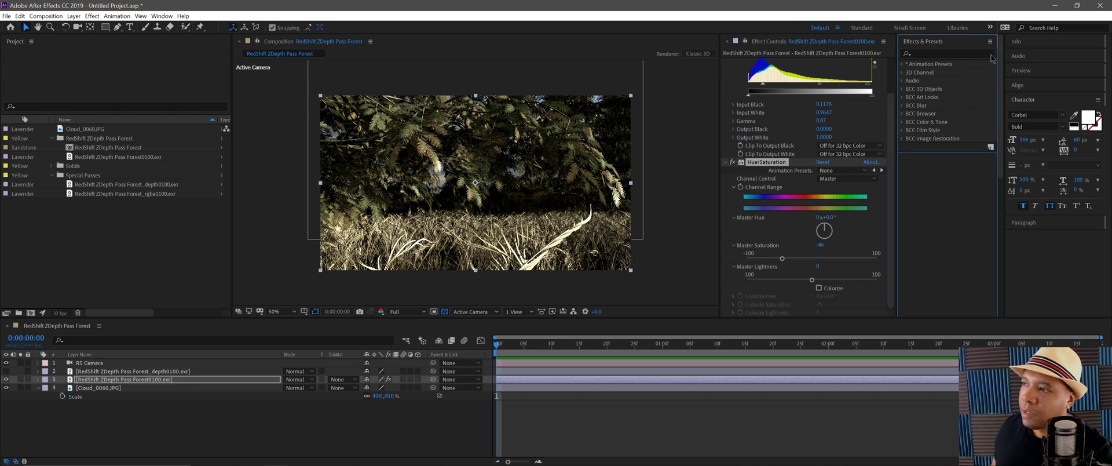
{"action": "left_click", "coordinate": [941, 53]}
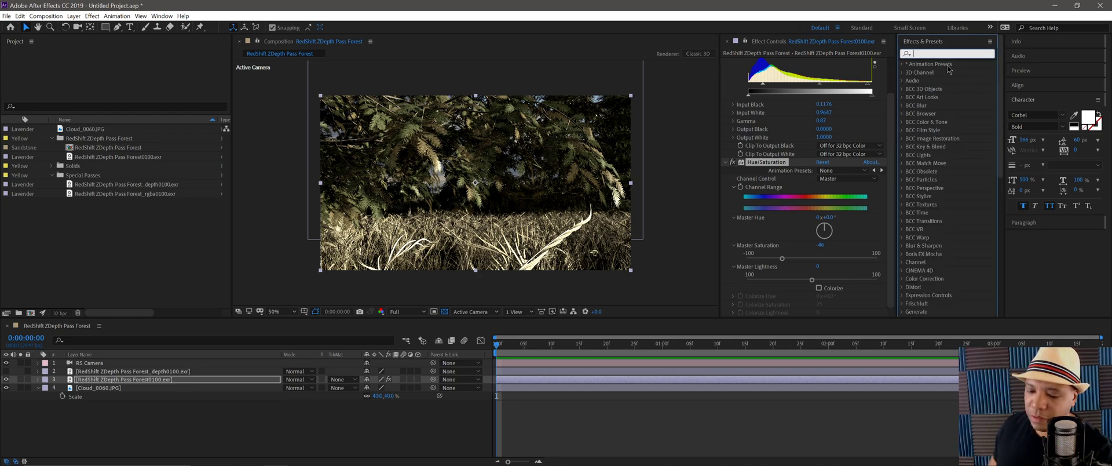
{"action": "type", "text": "b"}
{"action": "left_click", "coordinate": [947, 65]}
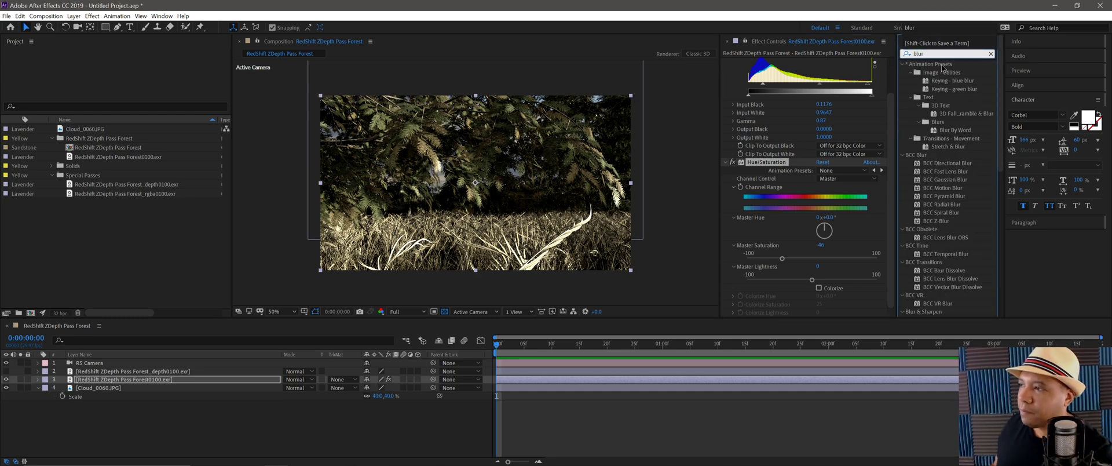
{"action": "scroll", "coordinate": [921, 214], "scroll_direction": "down", "scroll_amount": 5}
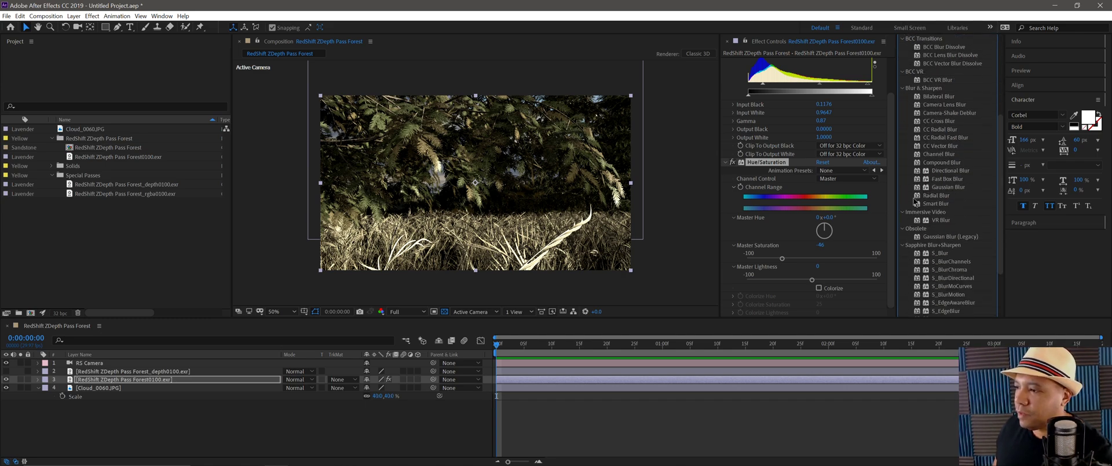
{"action": "scroll", "coordinate": [951, 236], "scroll_direction": "down", "scroll_amount": 1}
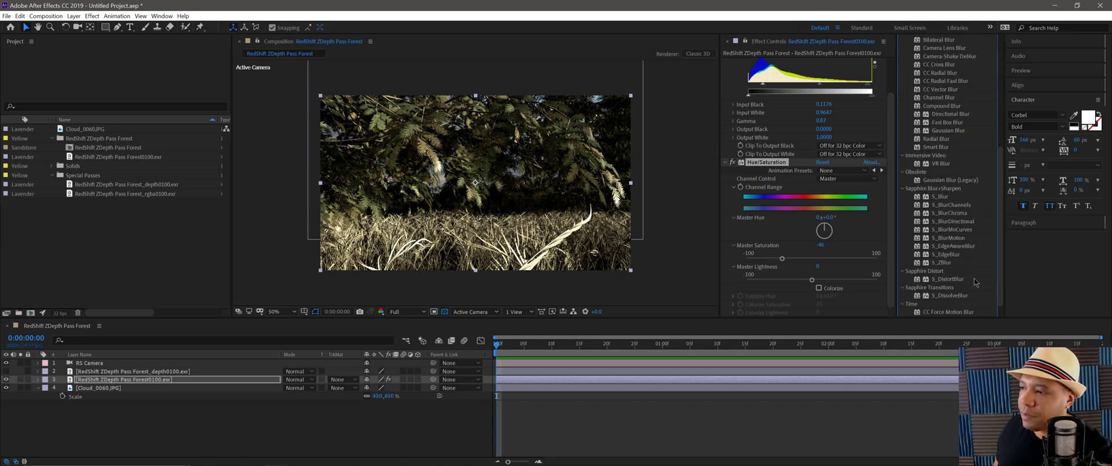
{"action": "left_click", "coordinate": [942, 263]}
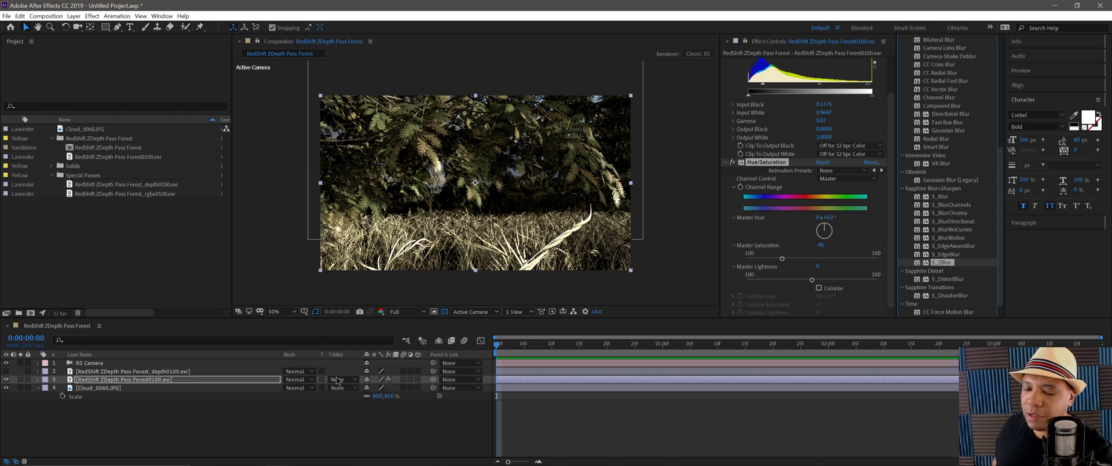
Step: Deselect all layers and create a new adjustment layer in the composition
{"action": "right_click", "coordinate": [94, 422]}
{"action": "left_click", "coordinate": [299, 446]}
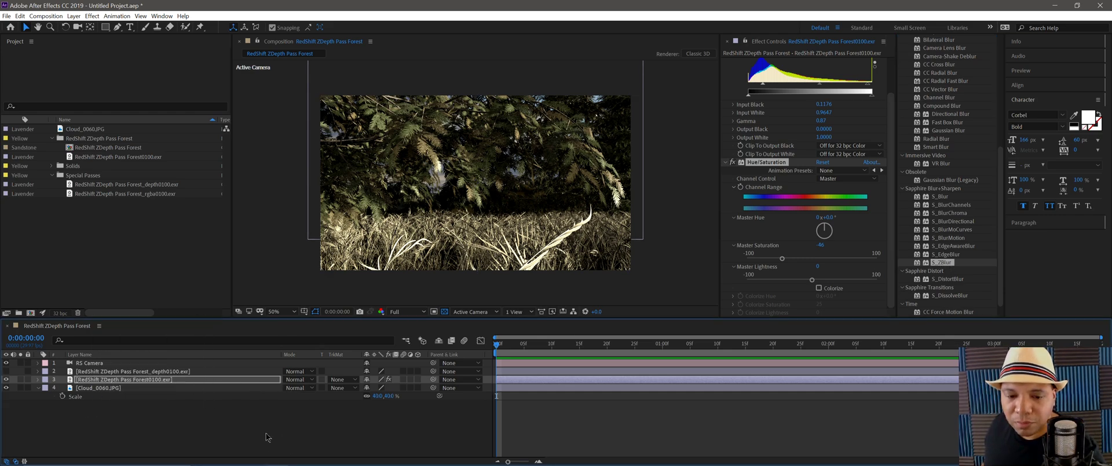
{"action": "right_click", "coordinate": [138, 429]}
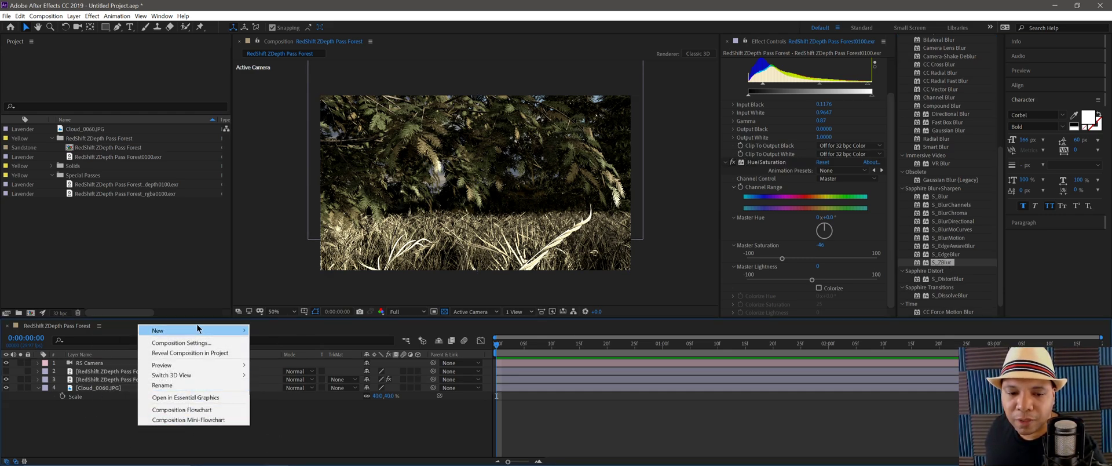
{"action": "mouse_move", "coordinate": [196, 332]}
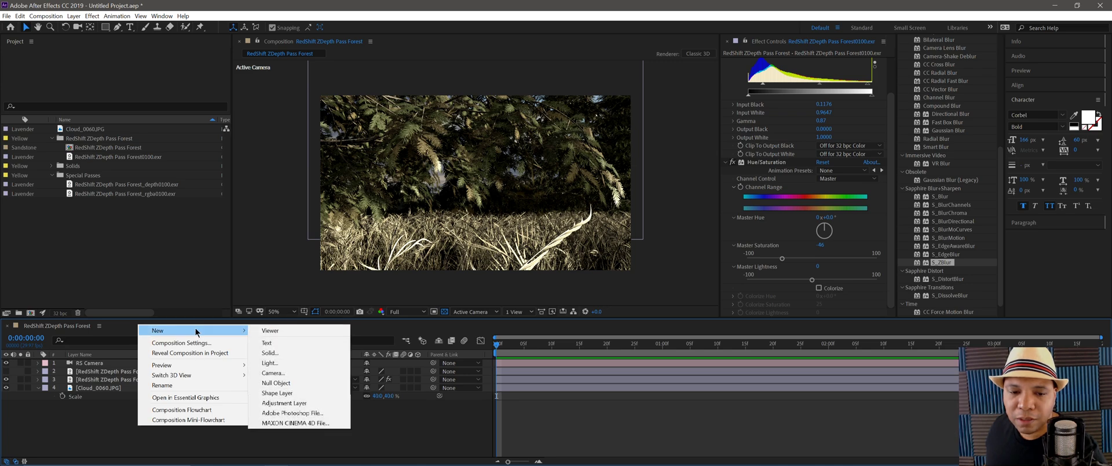
{"action": "left_click", "coordinate": [315, 403]}
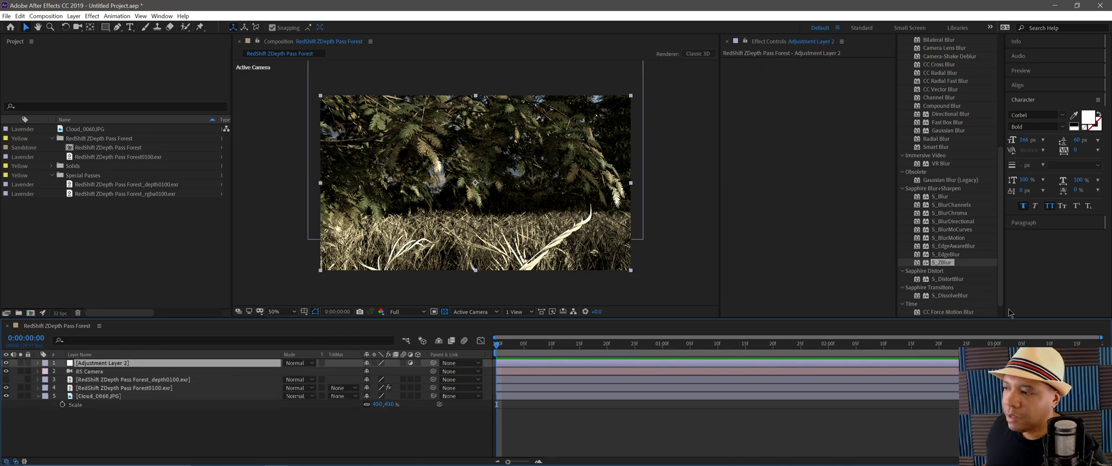
Step: Apply S_ZBlur to the adjustment layer, using the forest depth pass as its ZBuffer
{"action": "left_click_drag", "start_coordinate": [944, 263], "coordinate": [786, 124]}
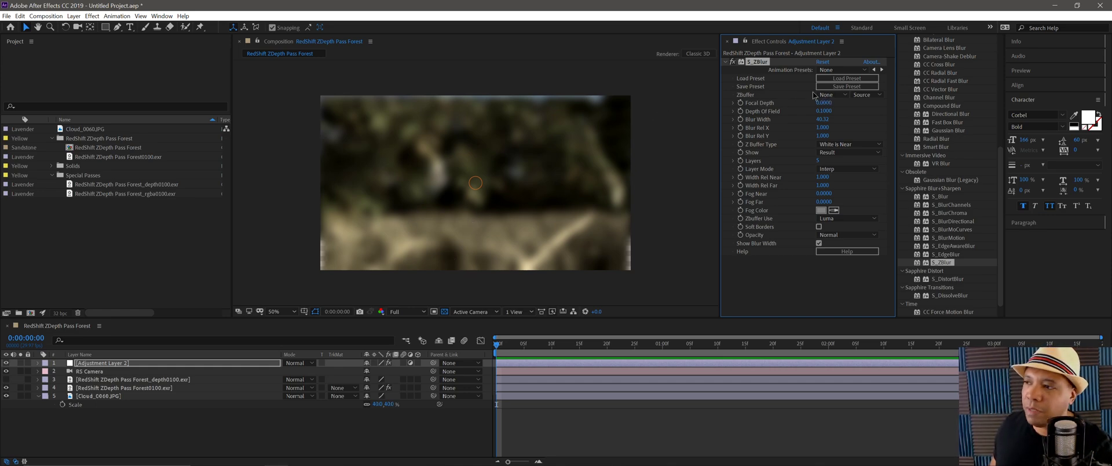
{"action": "left_click", "coordinate": [832, 95]}
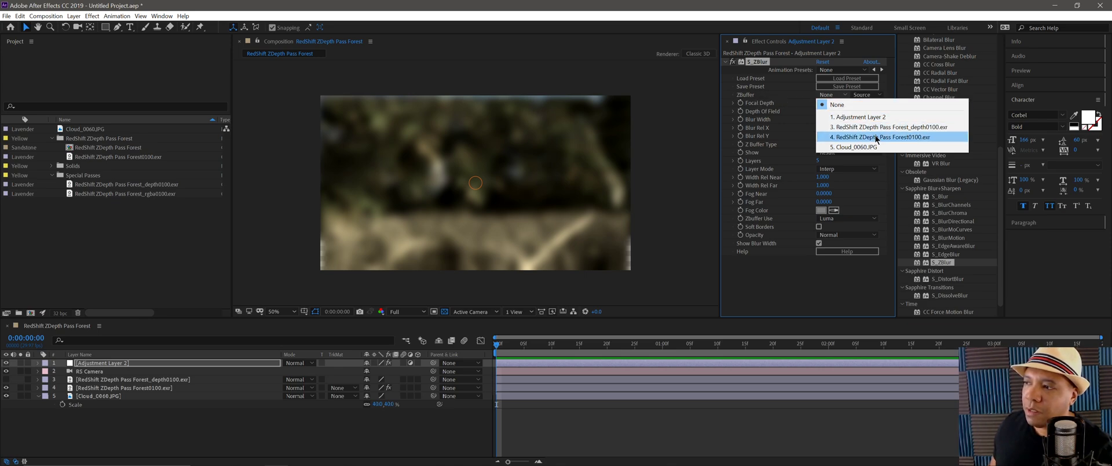
{"action": "left_click", "coordinate": [857, 127]}
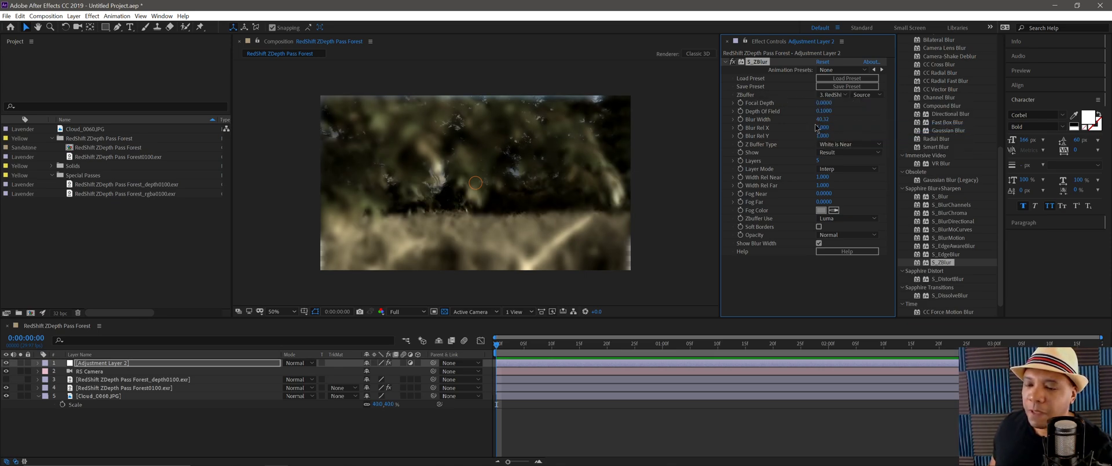
Step: Solo the depth pass to inspect it, then hide it and set Z Buffer Type to Black is Near
{"action": "left_click", "coordinate": [21, 379]}
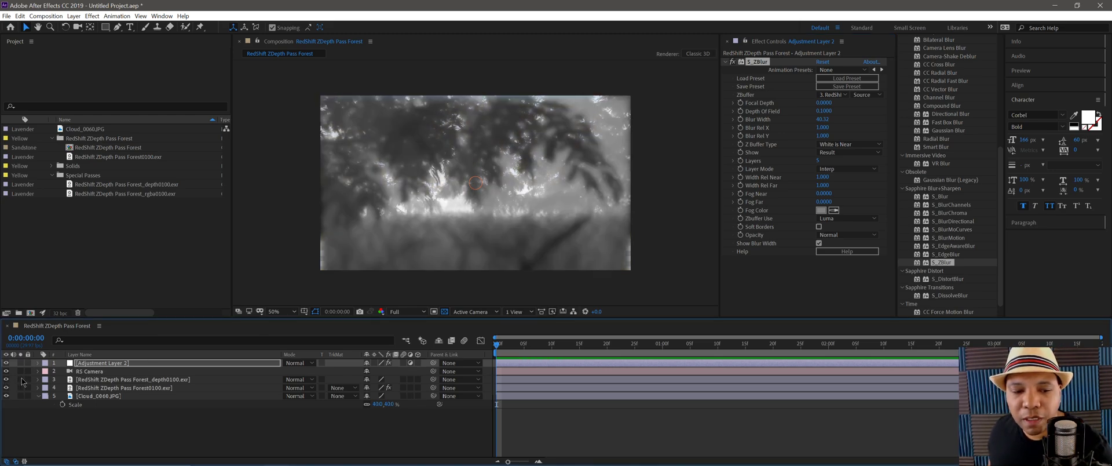
{"action": "left_click", "coordinate": [110, 379]}
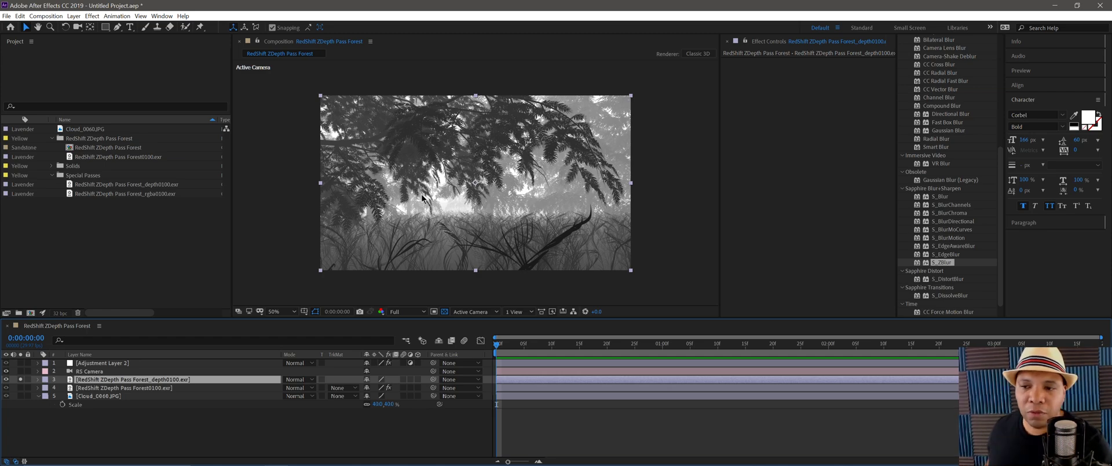
{"action": "left_click", "coordinate": [21, 379]}
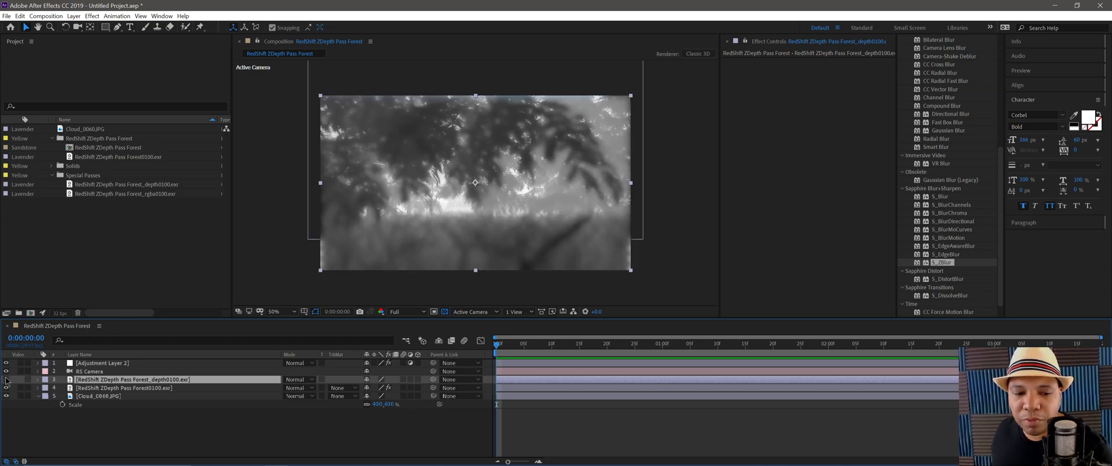
{"action": "left_click", "coordinate": [6, 379]}
{"action": "left_click", "coordinate": [102, 363]}
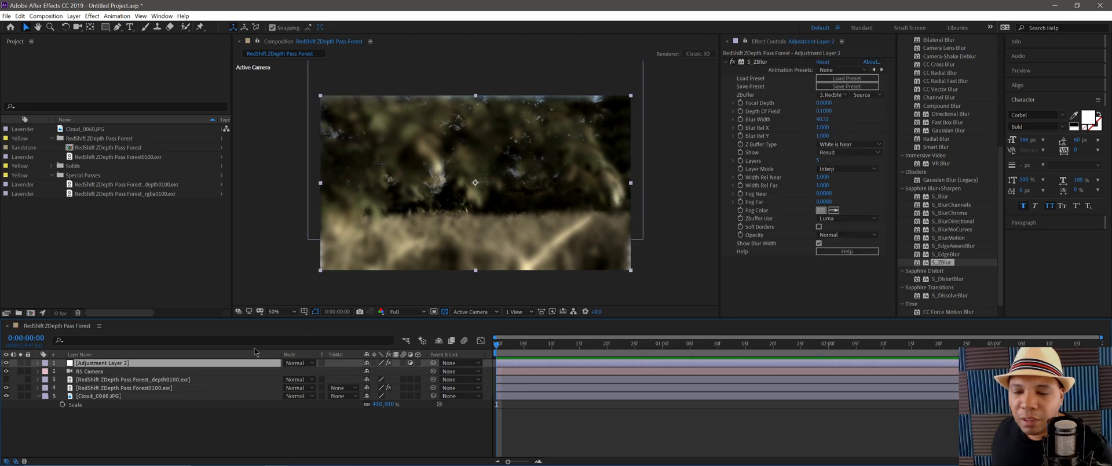
{"action": "left_click", "coordinate": [854, 144]}
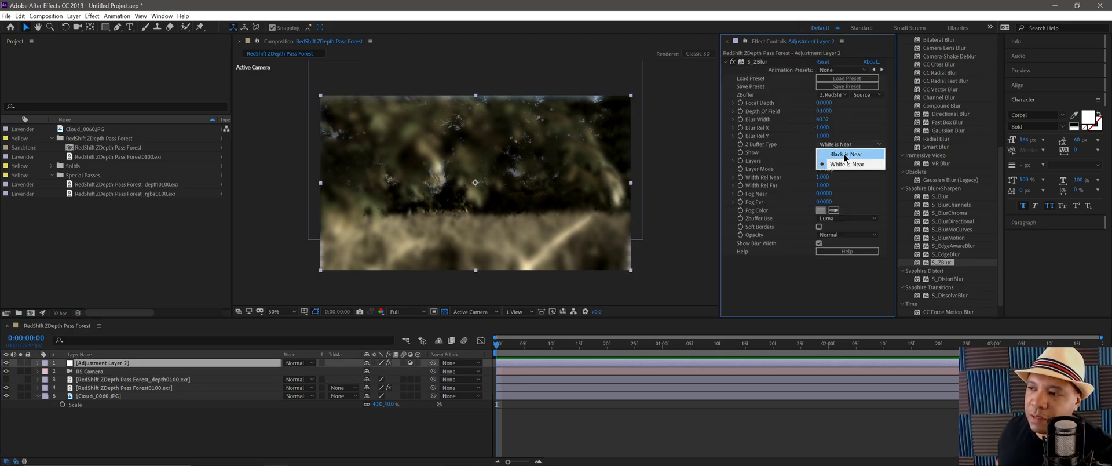
{"action": "left_click", "coordinate": [844, 155]}
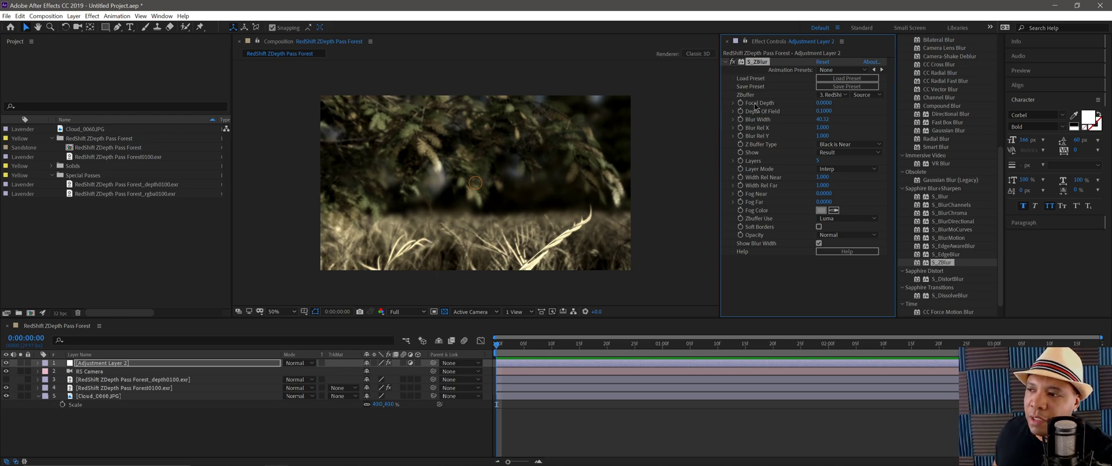
Step: Set S_ZBlur Focal Depth to 0.22, Depth of Field to 0.61, and Layers to 50
{"action": "left_click_drag", "start_coordinate": [816, 103], "coordinate": [833, 105]}
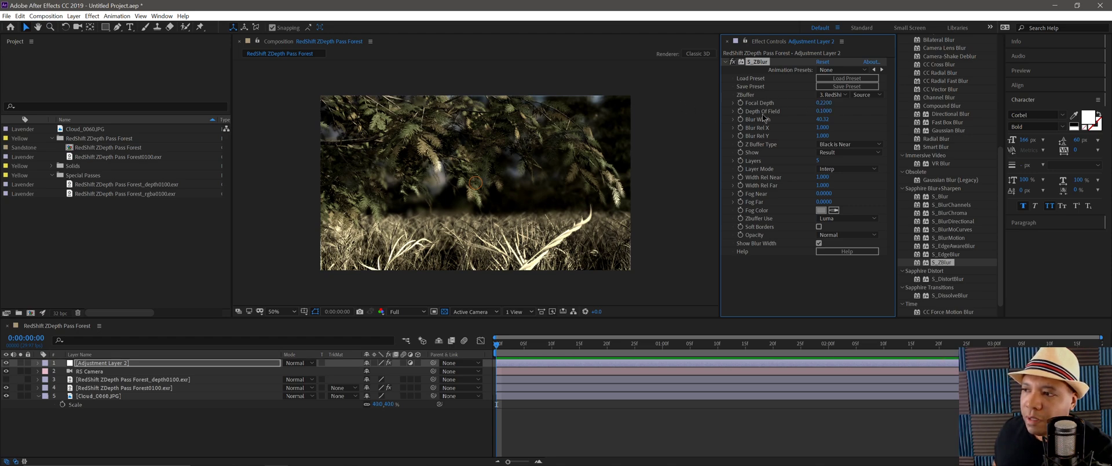
{"action": "left_click_drag", "start_coordinate": [820, 111], "coordinate": [860, 111]}
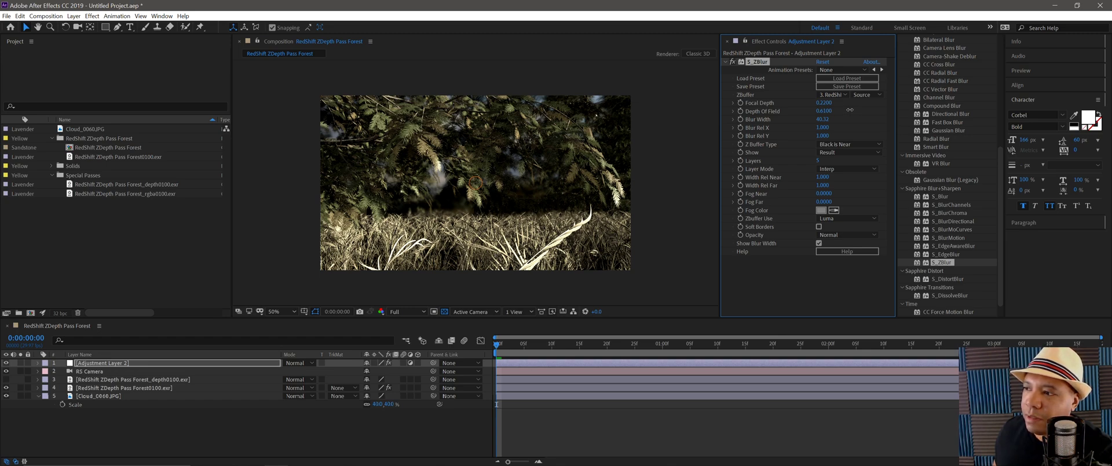
{"action": "left_click", "coordinate": [818, 160]}
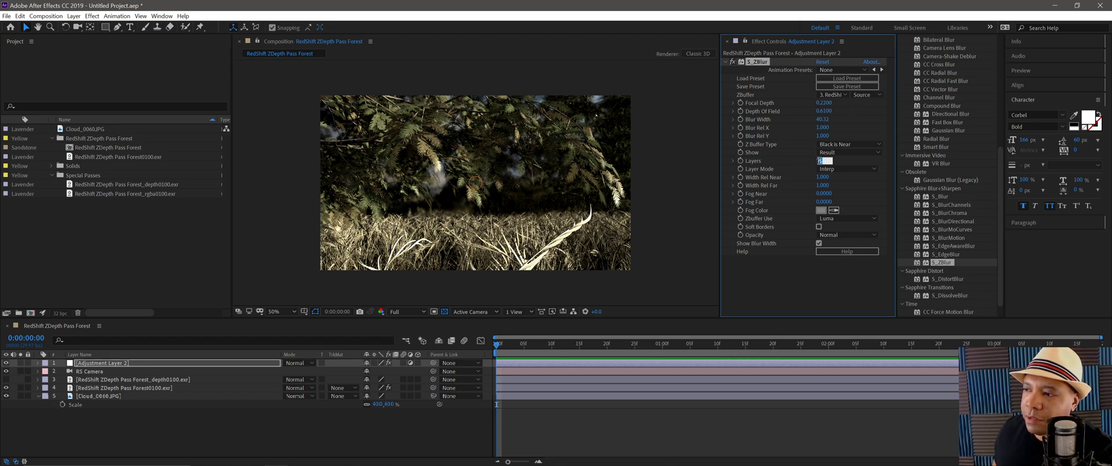
{"action": "type", "text": "30"}
{"action": "key", "text": "Return"}
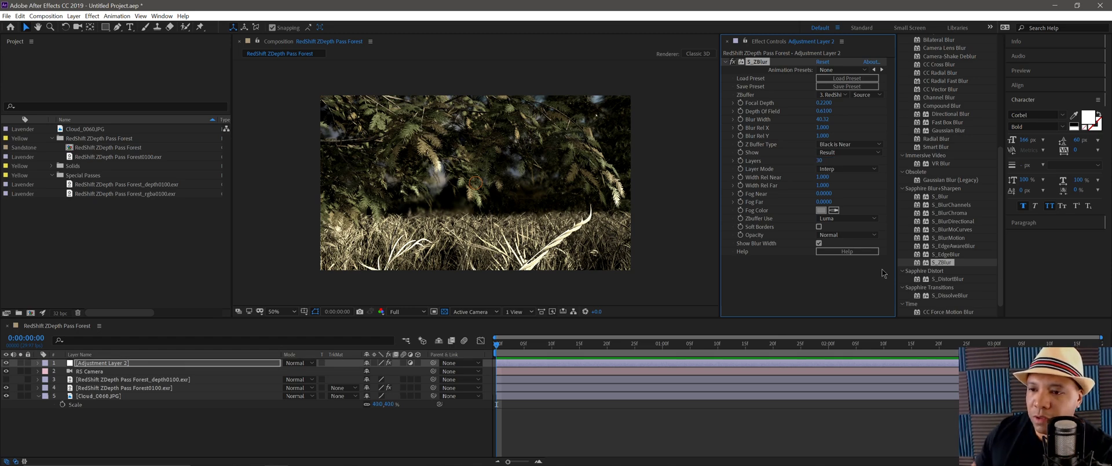
{"action": "left_click", "coordinate": [821, 160]}
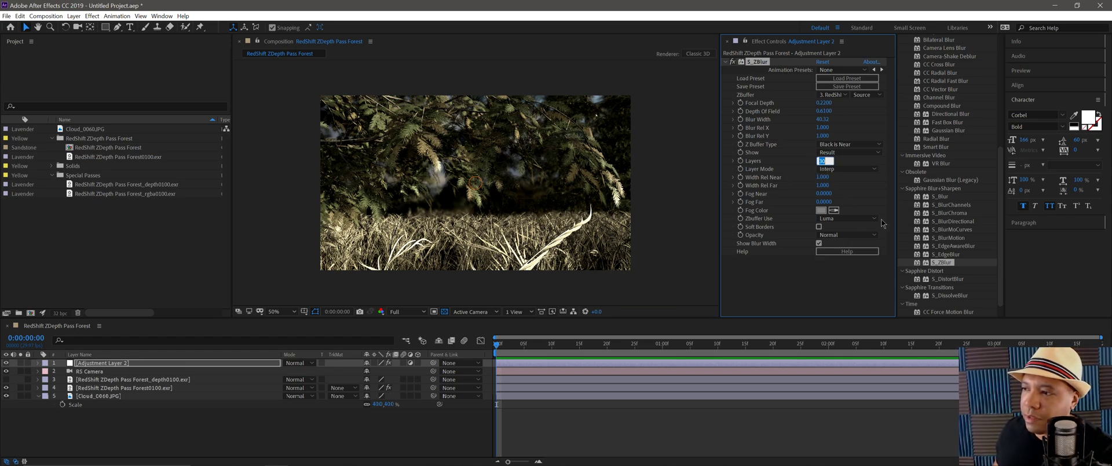
{"action": "type", "text": "50"}
{"action": "key", "text": "Return"}
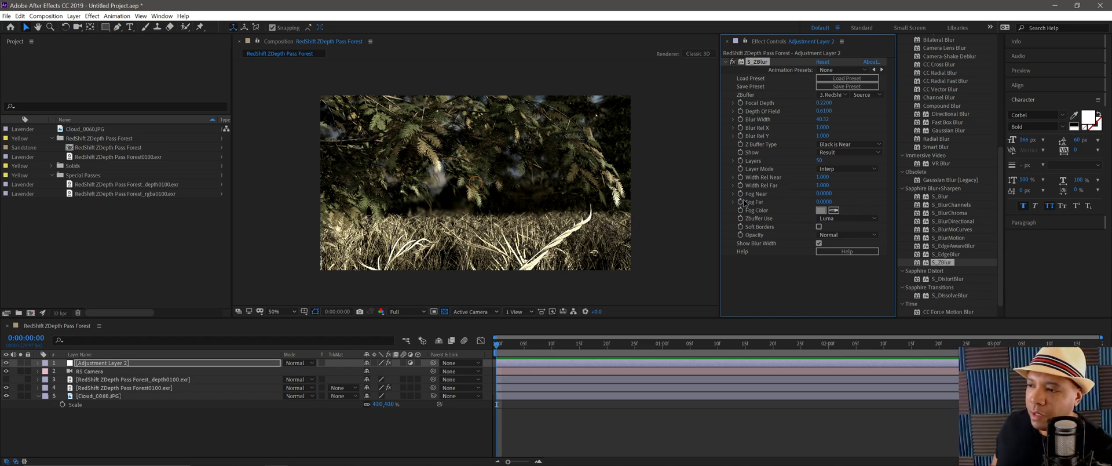
Step: Set Fog Far to 0.46 and Fog Near to 0.17, enable Soft Borders, and select Adjustment Layer 2
{"action": "left_click_drag", "start_coordinate": [823, 203], "coordinate": [826, 203]}
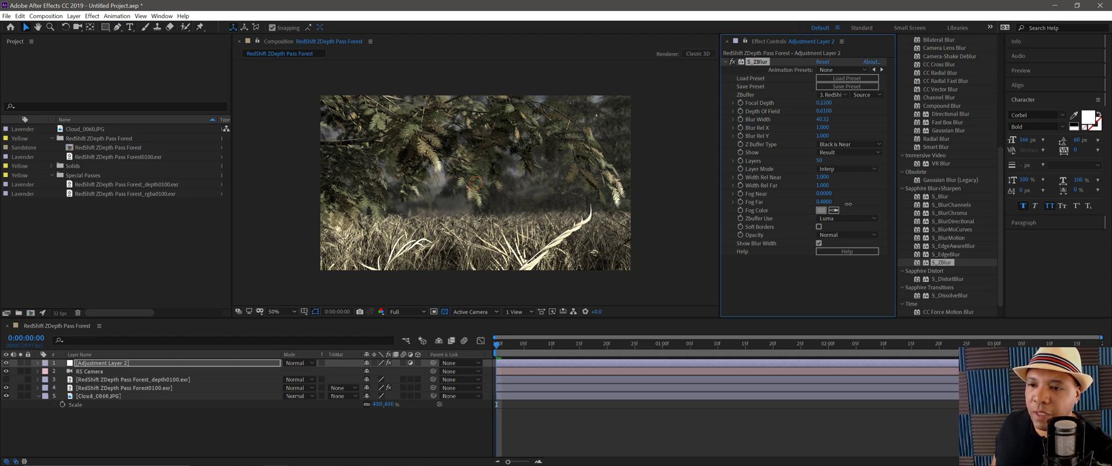
{"action": "left_click_drag", "start_coordinate": [823, 193], "coordinate": [832, 193]}
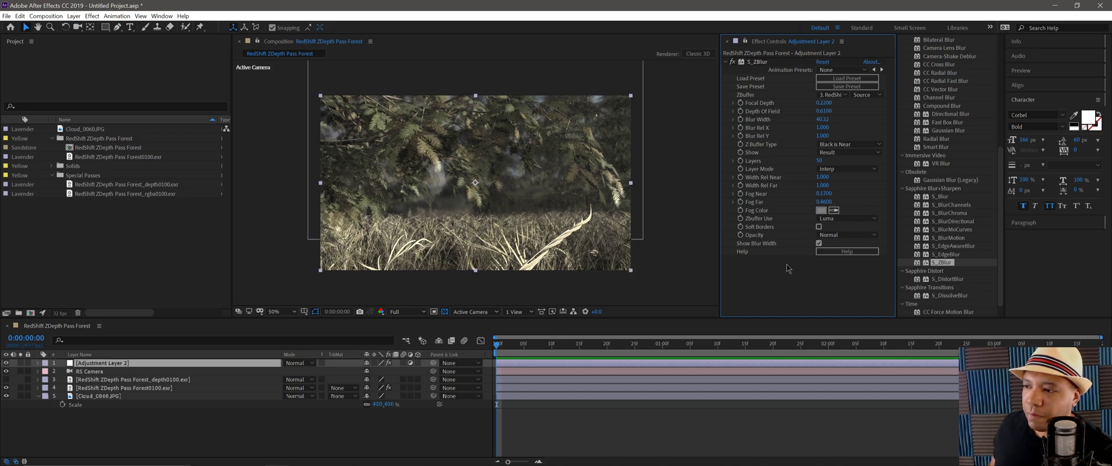
{"action": "left_click", "coordinate": [819, 226]}
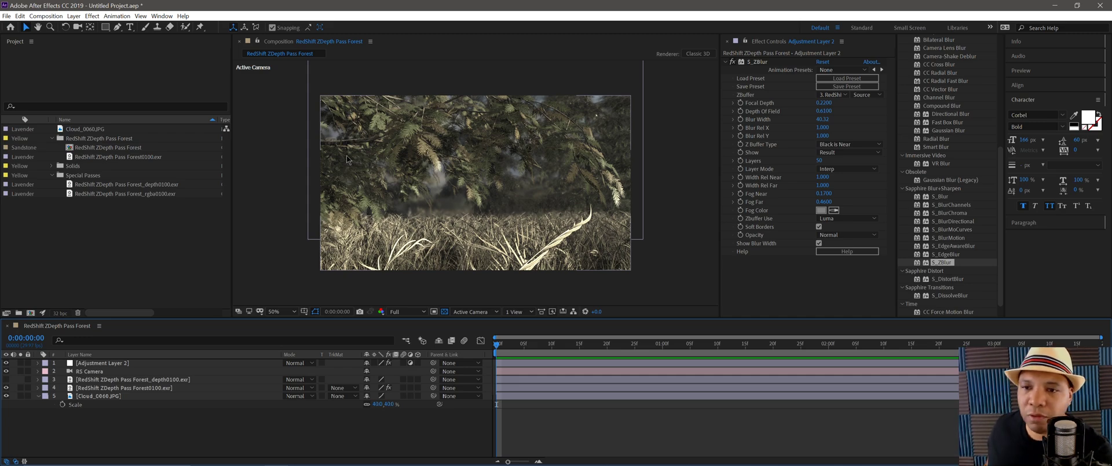
{"action": "left_click", "coordinate": [531, 155]}
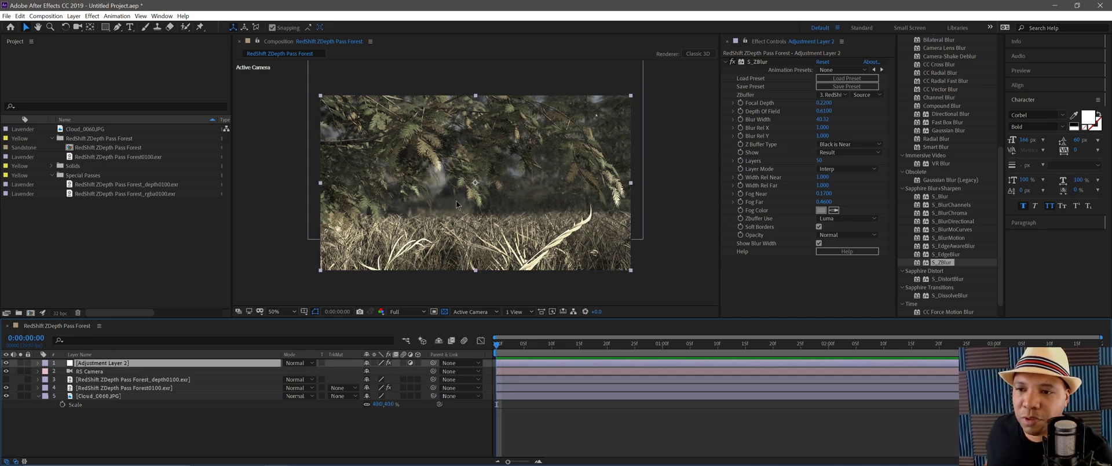
{"action": "key", "text": "period"}
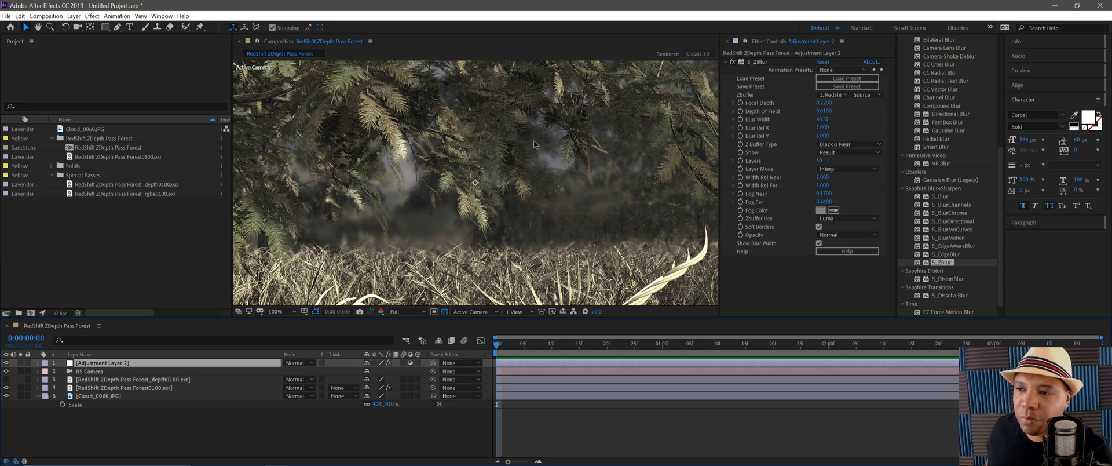
{"action": "key", "text": "comma"}
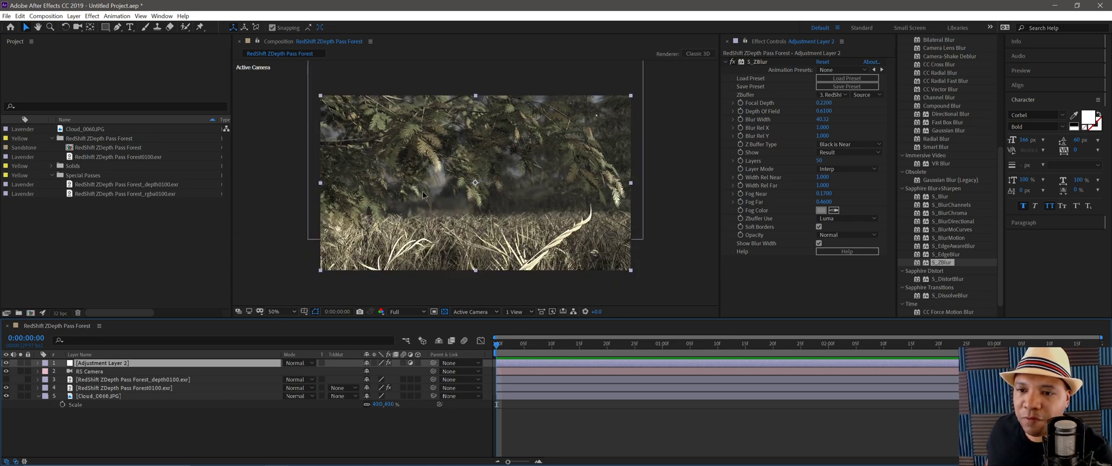
{"action": "left_click", "coordinate": [372, 423]}
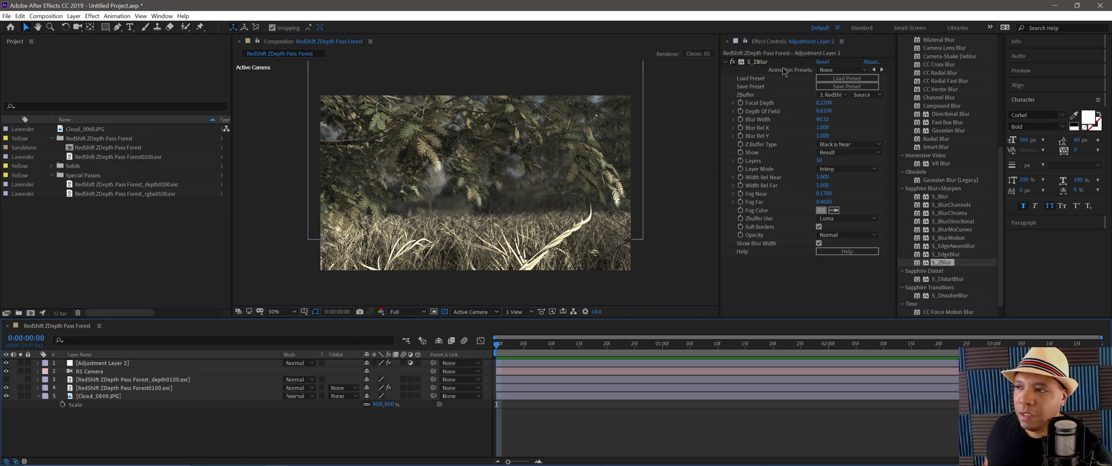
{"action": "left_click", "coordinate": [768, 62]}
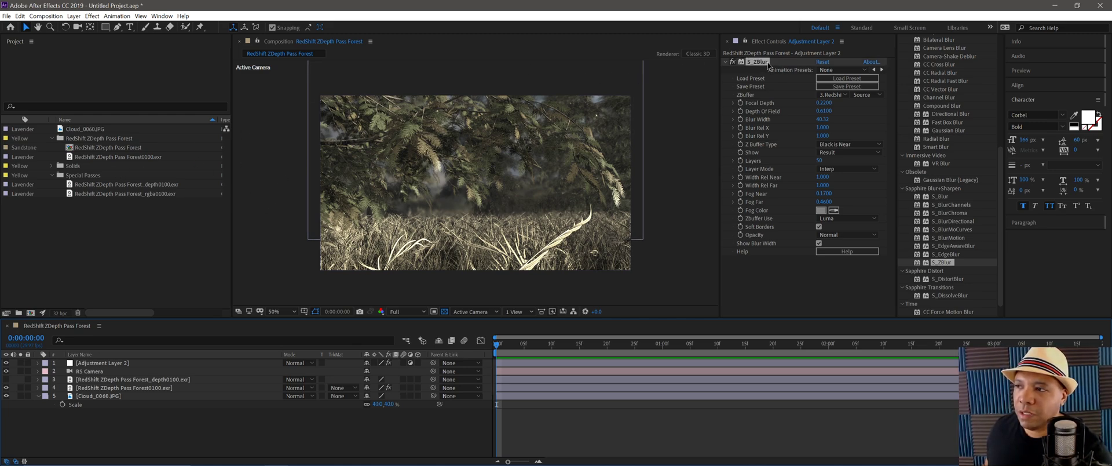
{"action": "left_click", "coordinate": [726, 62]}
{"action": "left_click", "coordinate": [725, 62]}
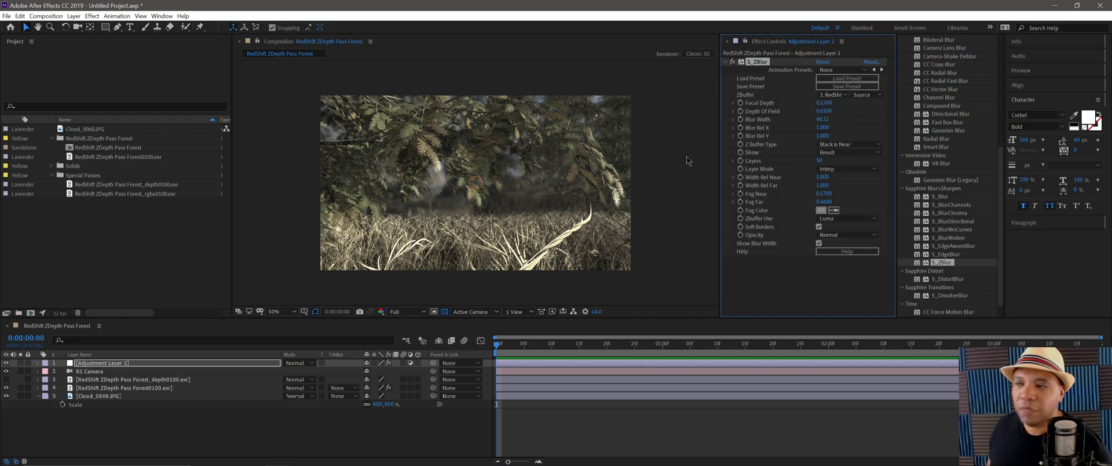